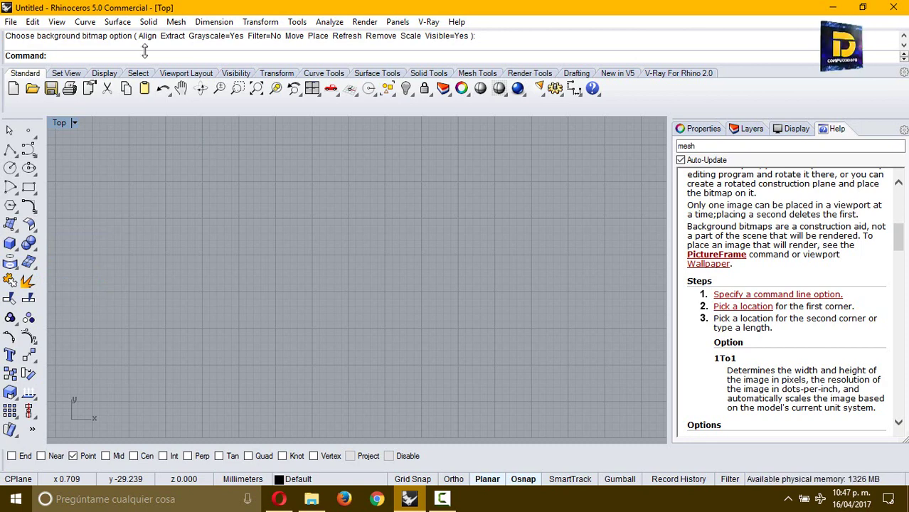
# Step: Restore the maximized Top viewport to the four-viewport layout
pyautogui.write('BackgroundBitmap')
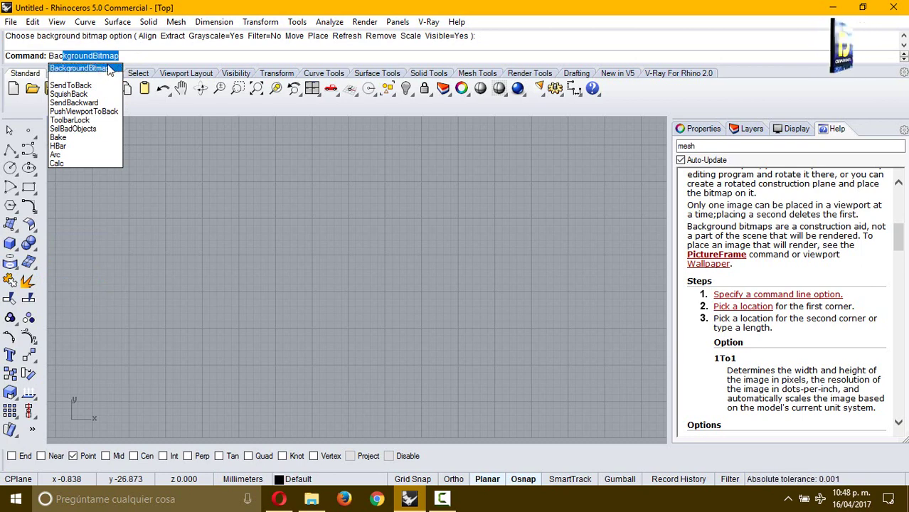
pyautogui.click(71, 123)
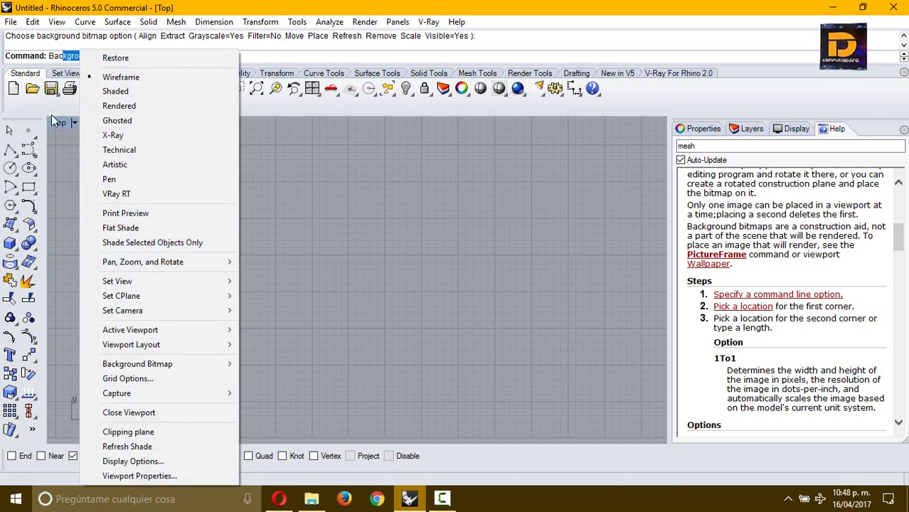
pyautogui.click(52, 115)
pyautogui.doubleClick(61, 123)
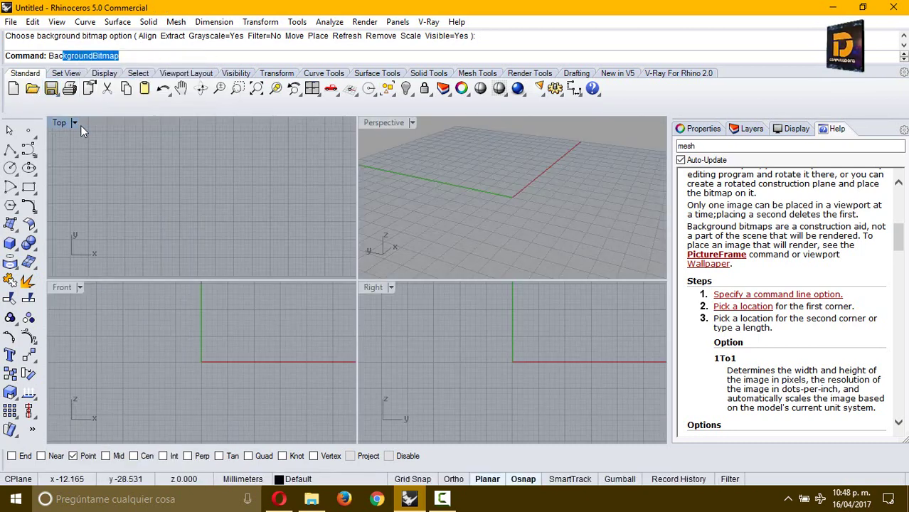
# Step: Place the LOGOTIPO-PUMA image as a background bitmap in the Top viewport, setting its size with two opposite corners
pyautogui.click(77, 125)
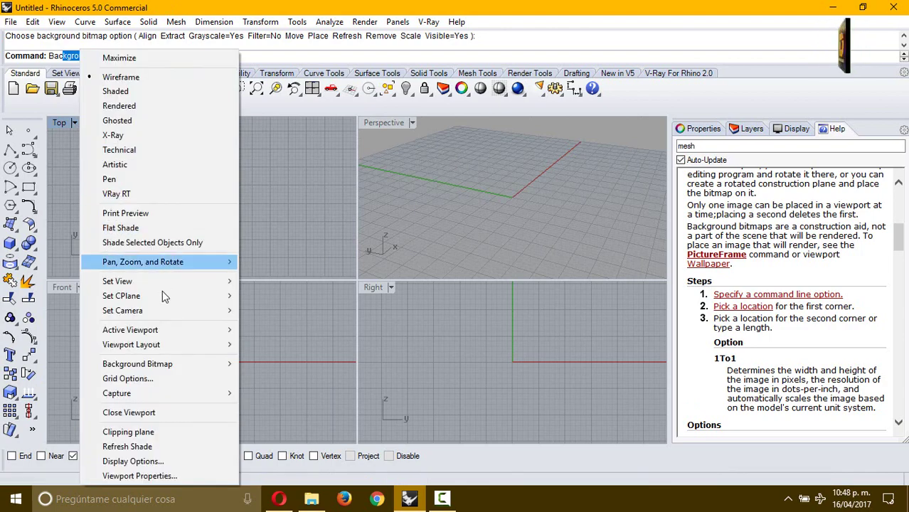
pyautogui.moveTo(180, 364)
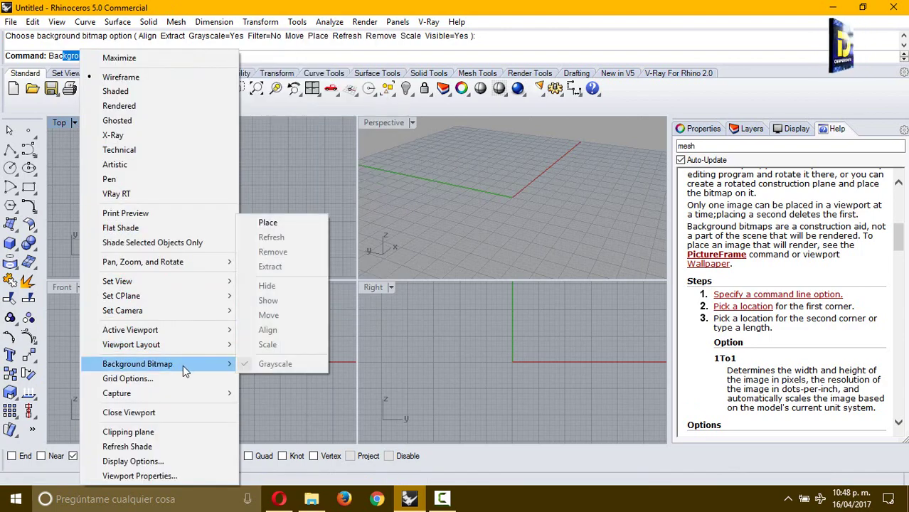
pyautogui.click(274, 223)
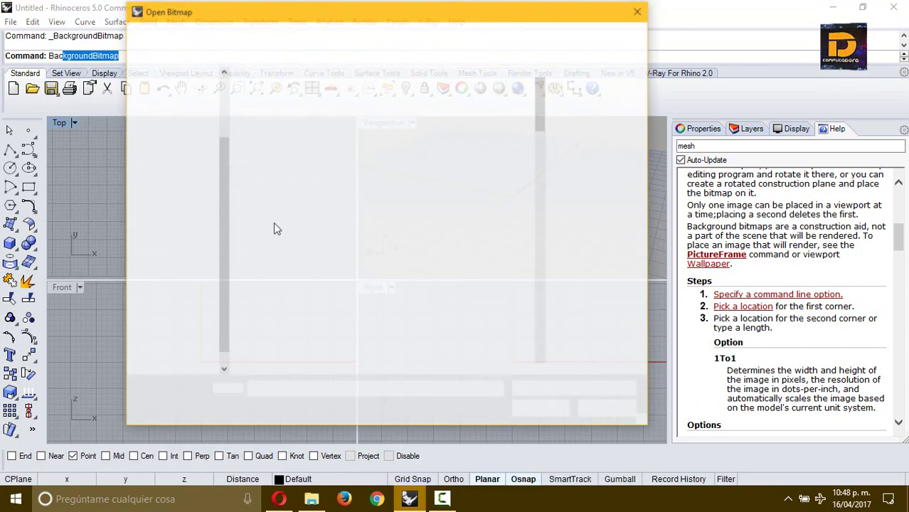
pyautogui.scroll(-10, 391, 221)
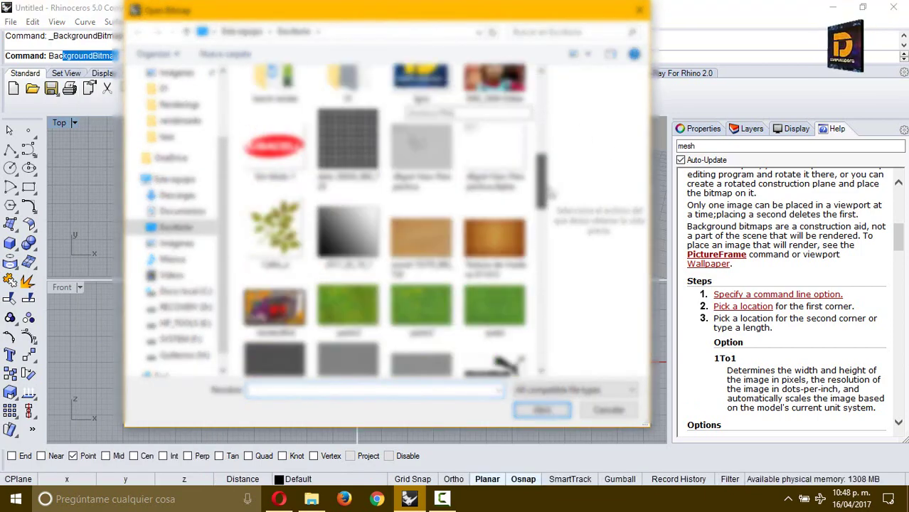
pyautogui.doubleClick(348, 231)
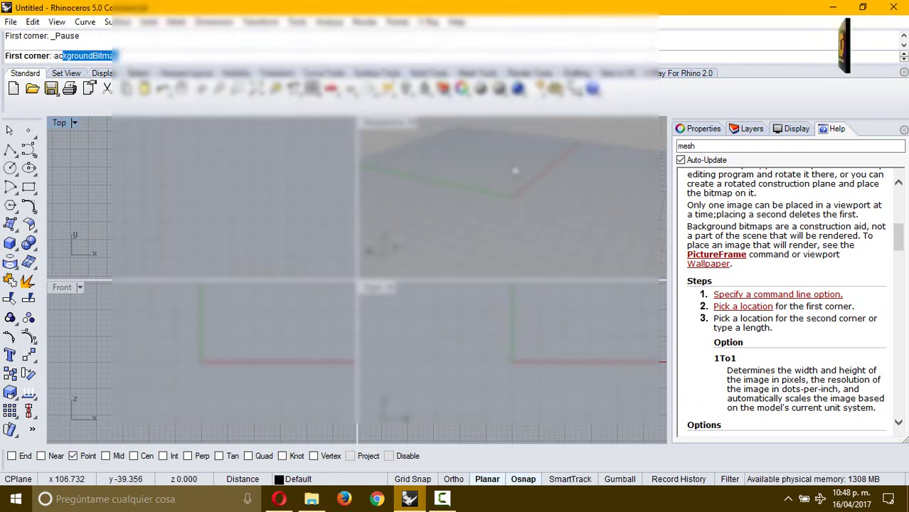
pyautogui.click(117, 174)
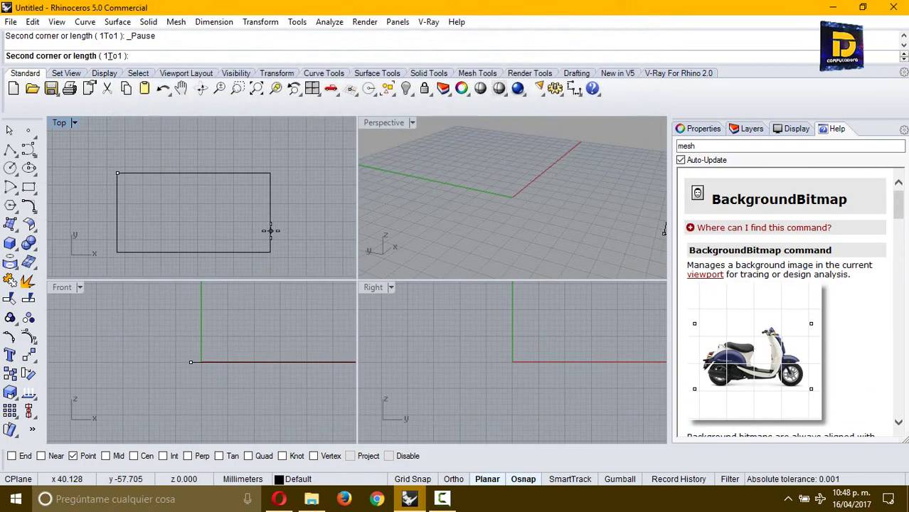
pyautogui.click(265, 231)
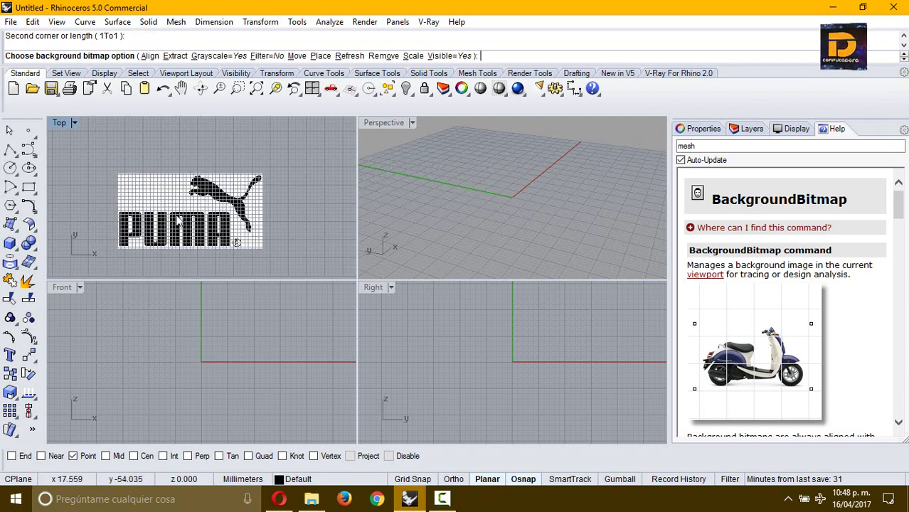
pyautogui.scroll(2, 178, 222)
pyautogui.scroll(-2, 138, 168)
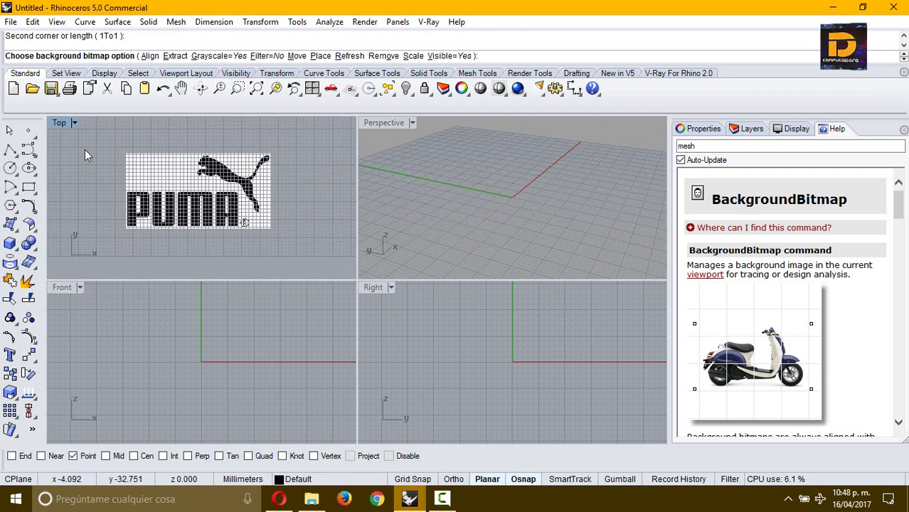
# Step: Align the background bitmap's upper edge to a nearly horizontal reference about 41 mm long, above and to the right of the image
pyautogui.click(10, 225)
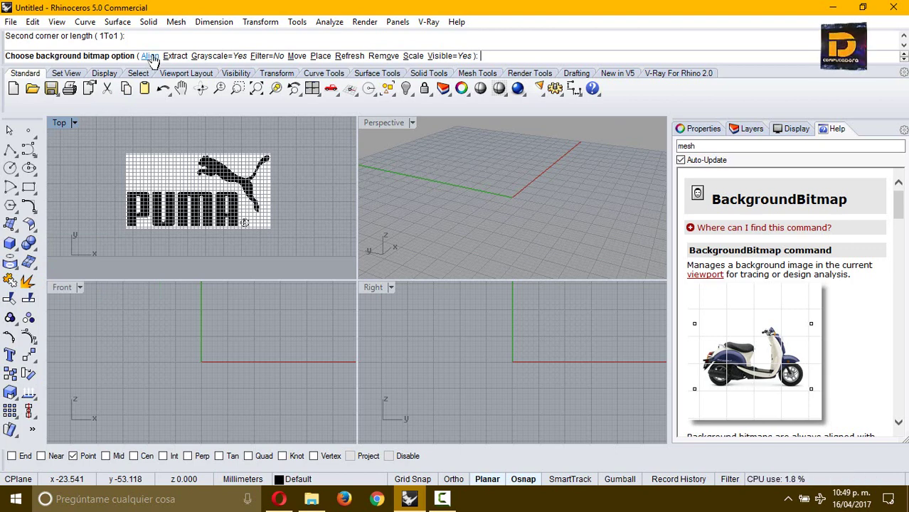
pyautogui.click(150, 57)
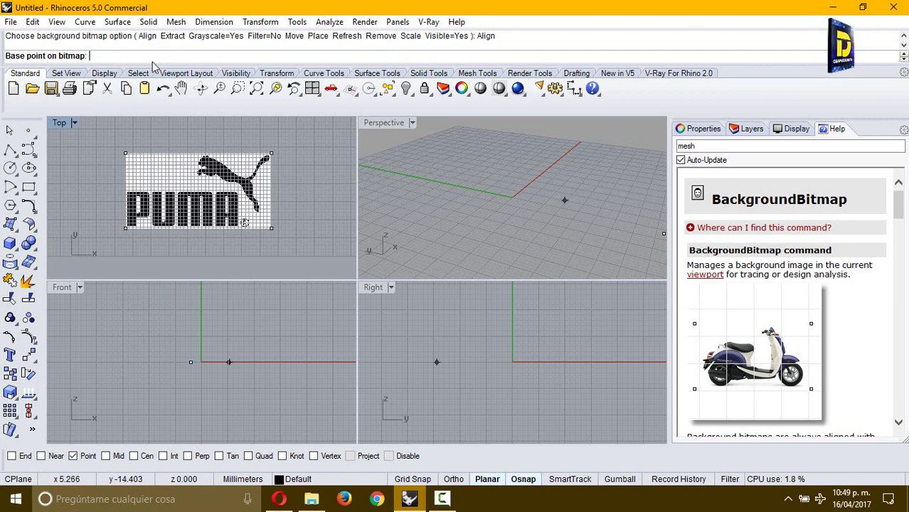
pyautogui.click(125, 152)
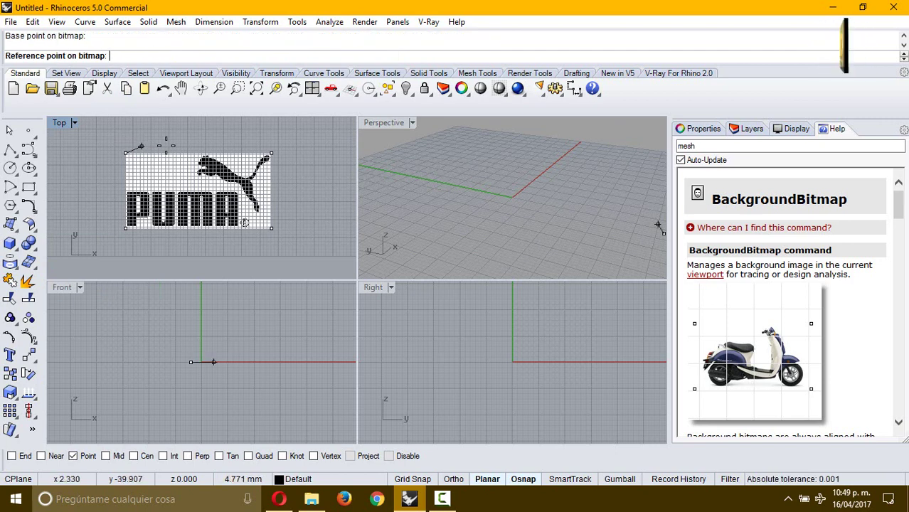
pyautogui.click(266, 146)
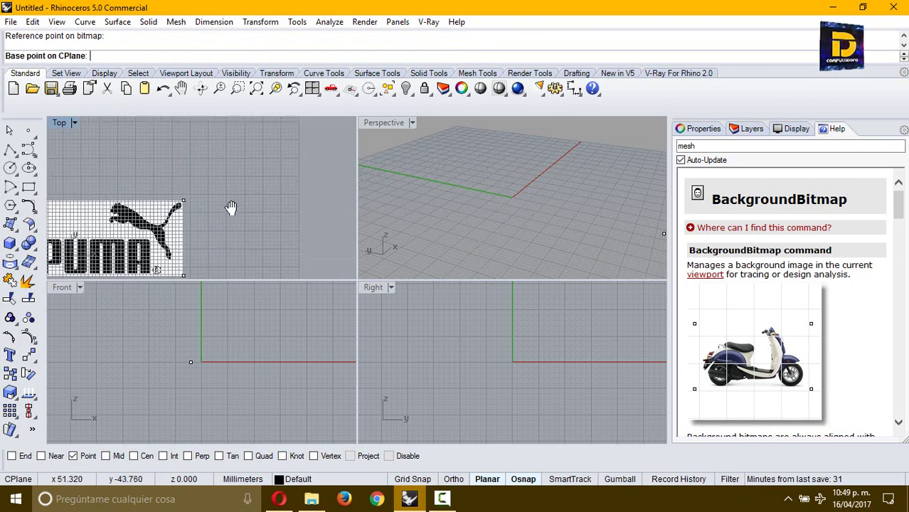
pyautogui.click(143, 123)
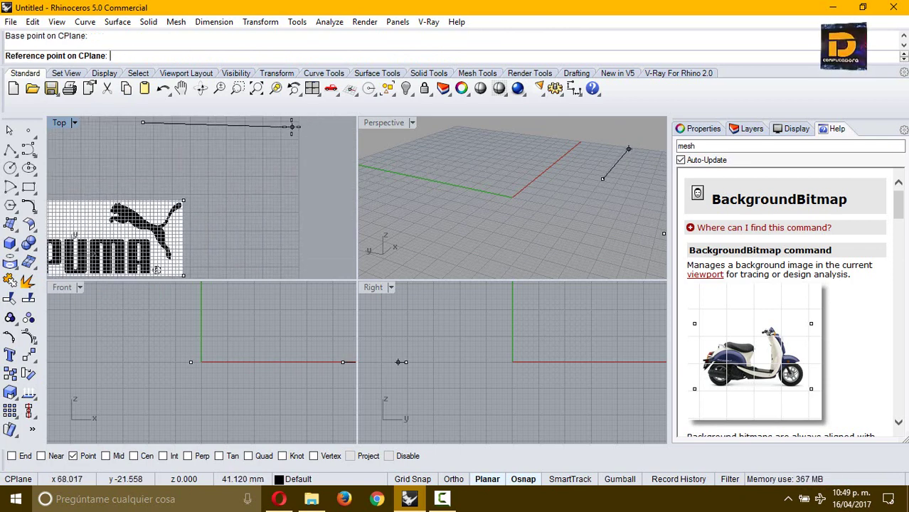
pyautogui.click(291, 127)
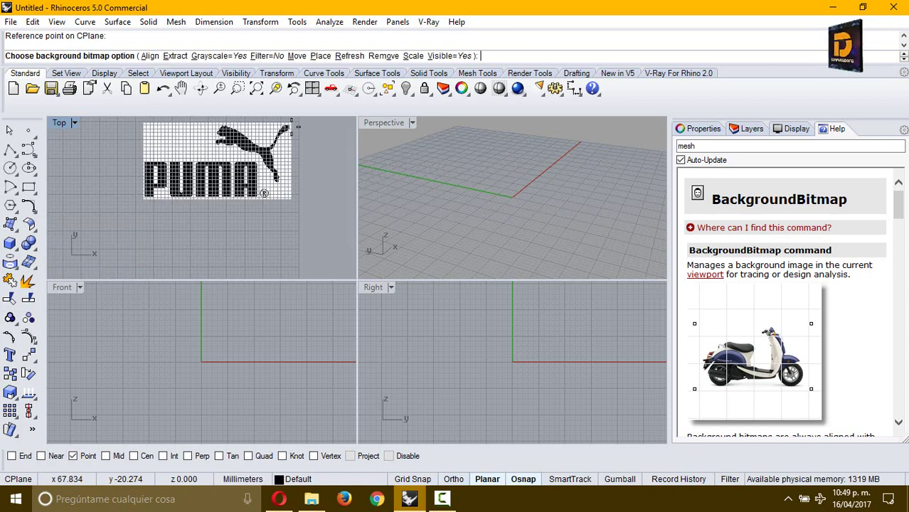
pyautogui.moveTo(268, 137); pyautogui.dragTo(251, 184, button='right')
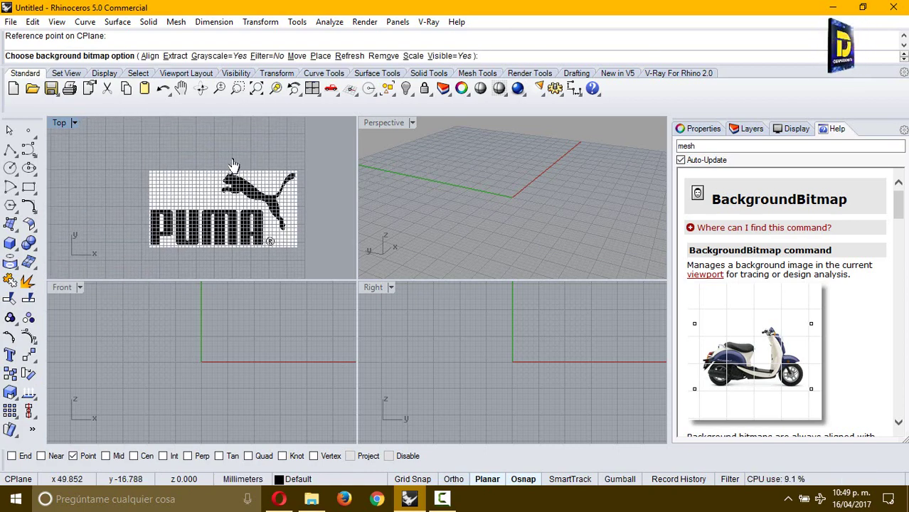
# Step: Check the image file formats offered for extracting the background bitmap, without saving a file
pyautogui.click(175, 56)
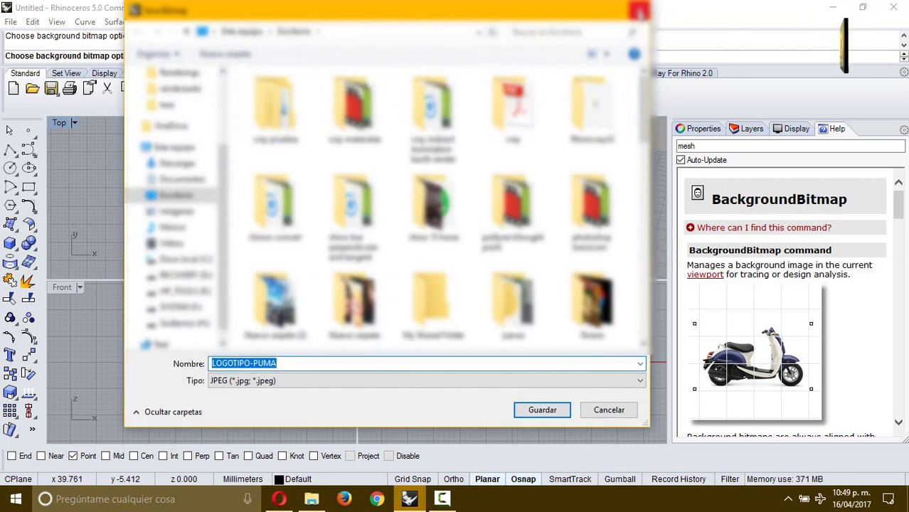
pyautogui.click(252, 382)
pyautogui.click(252, 382)
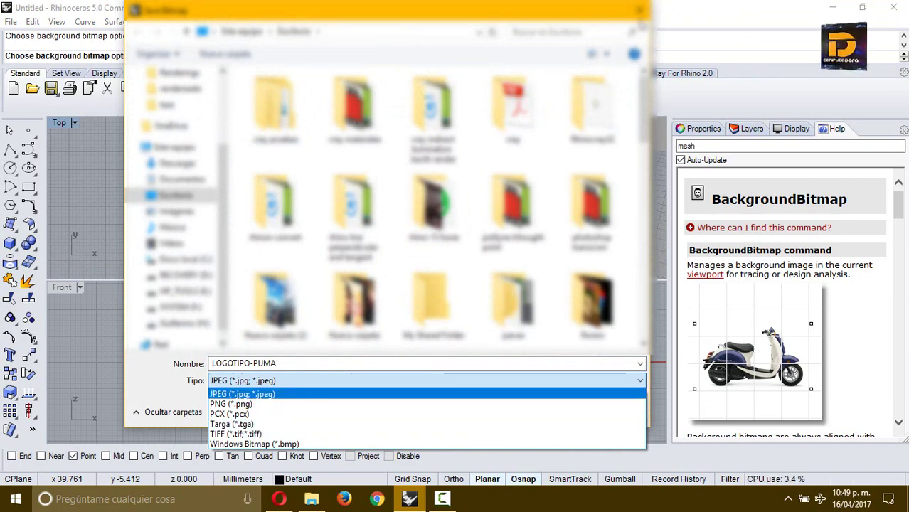
pyautogui.click(639, 10)
pyautogui.click(639, 9)
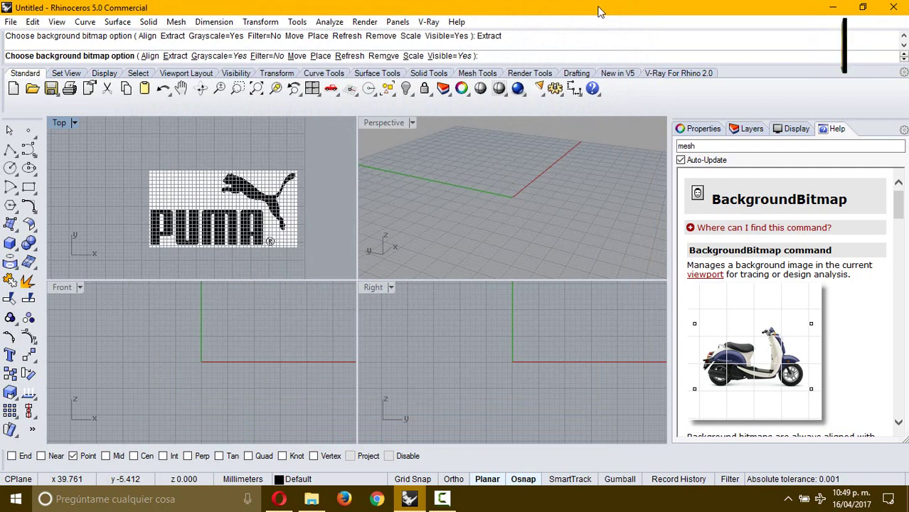
# Step: Set the background bitmap's Grayscale option to No and maximize the Top viewport
pyautogui.click(214, 57)
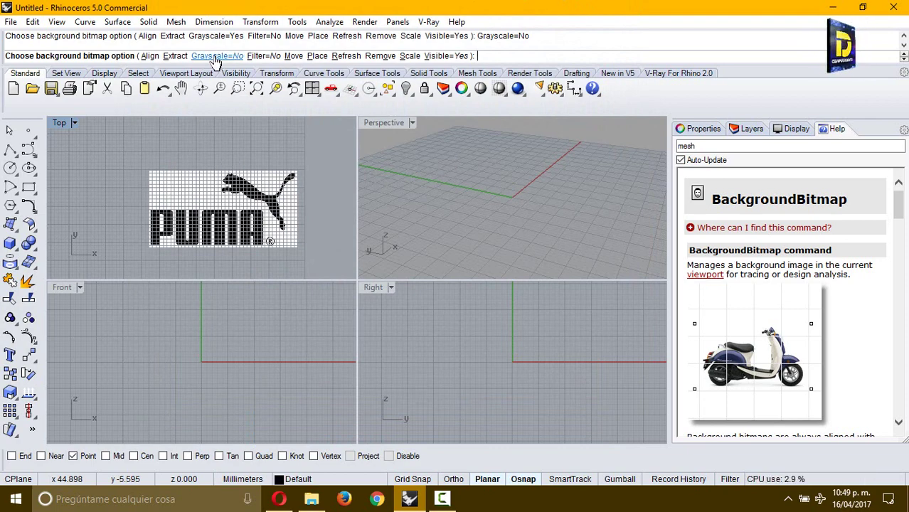
pyautogui.doubleClick(59, 123)
pyautogui.scroll(2, 355, 203)
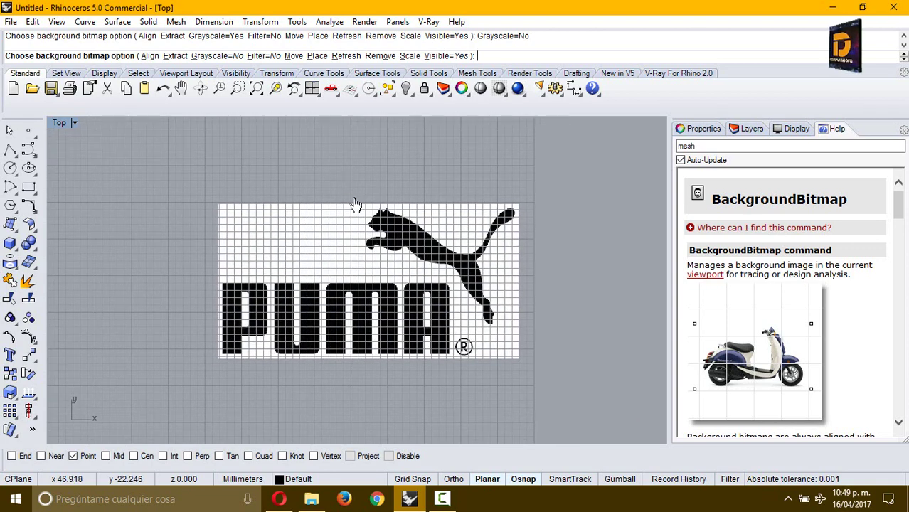
# Step: Try the background bitmap's Filter option by switching it between Yes and No, ending on No
pyautogui.click(260, 57)
pyautogui.click(260, 57)
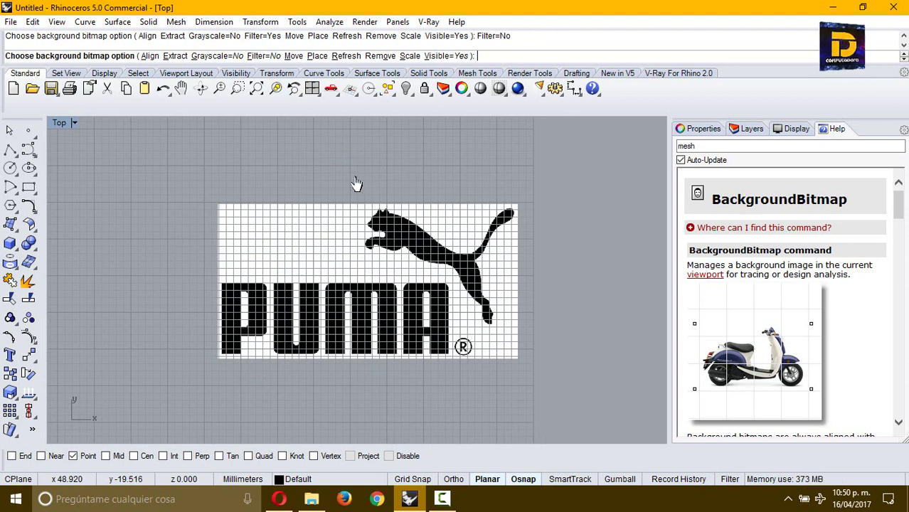
pyautogui.click(261, 56)
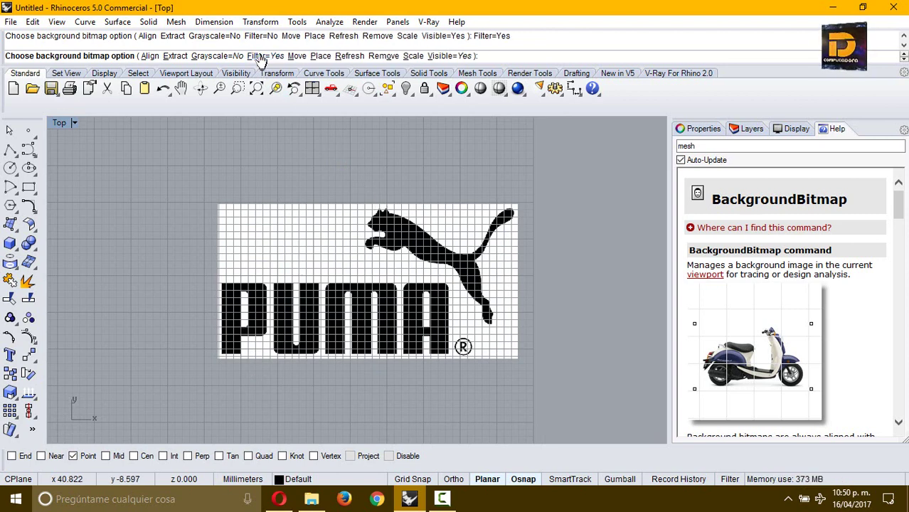
pyautogui.click(264, 56)
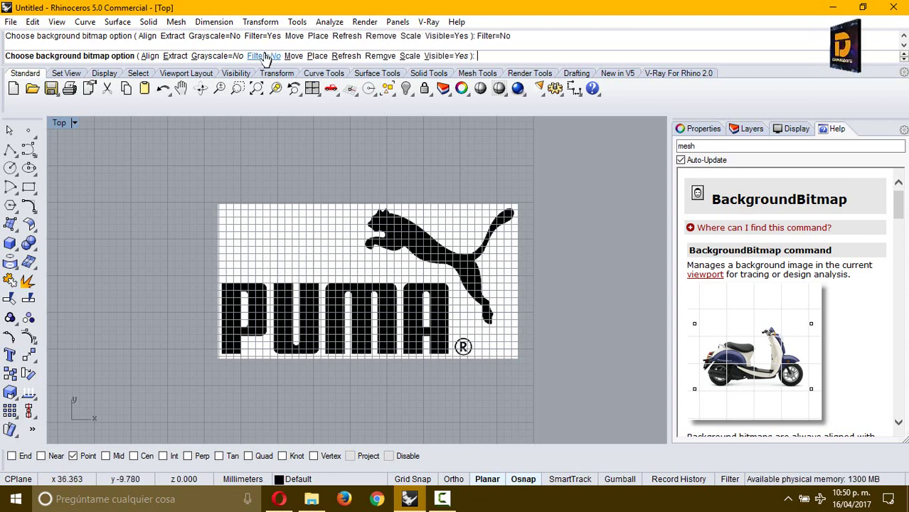
pyautogui.click(264, 57)
pyautogui.click(264, 57)
pyautogui.click(264, 57)
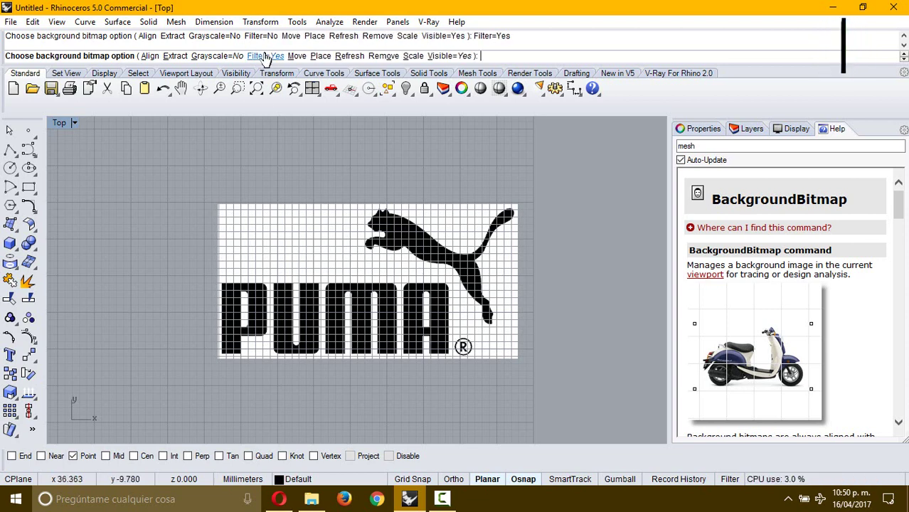
pyautogui.click(264, 56)
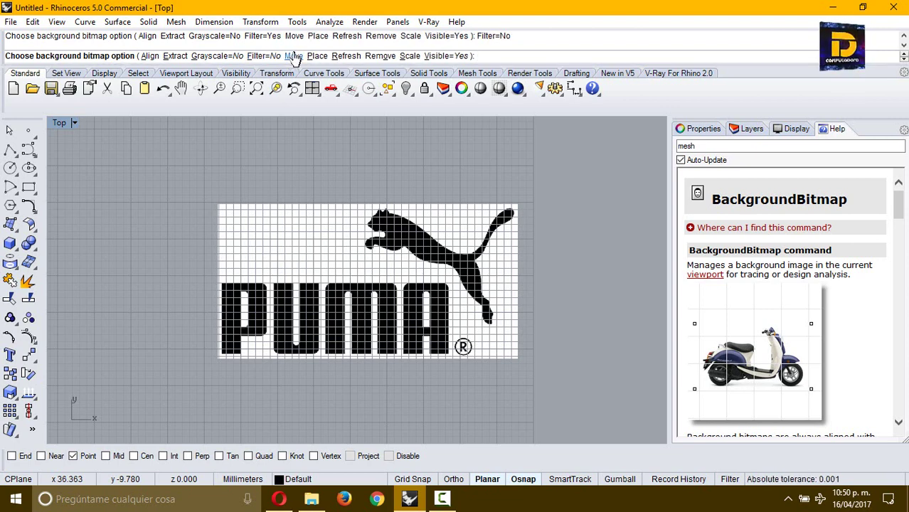
# Step: Move the background bitmap up and to the left from a point inside the logo image
pyautogui.click(293, 56)
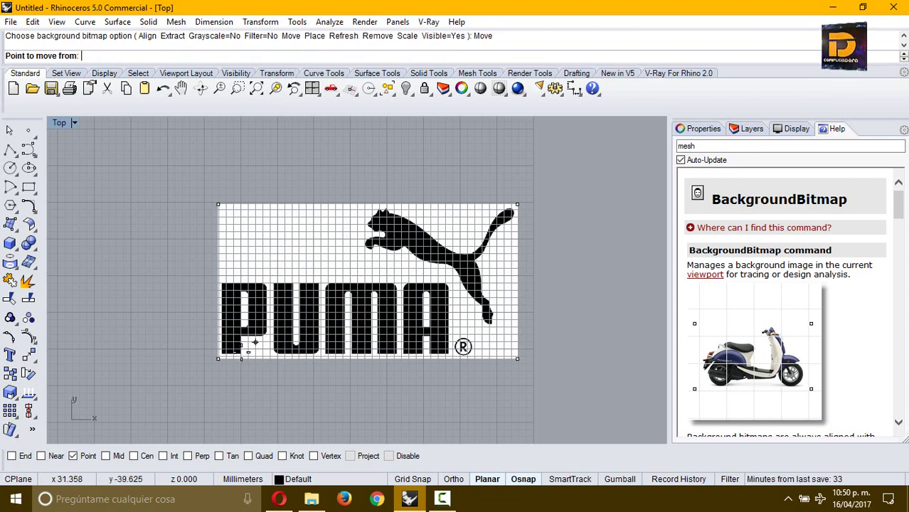
pyautogui.click(274, 272)
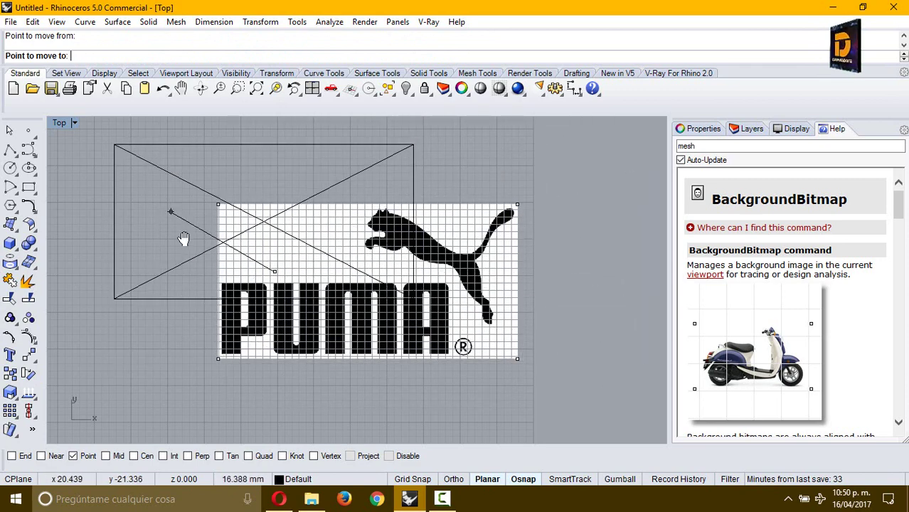
pyautogui.click(97, 182)
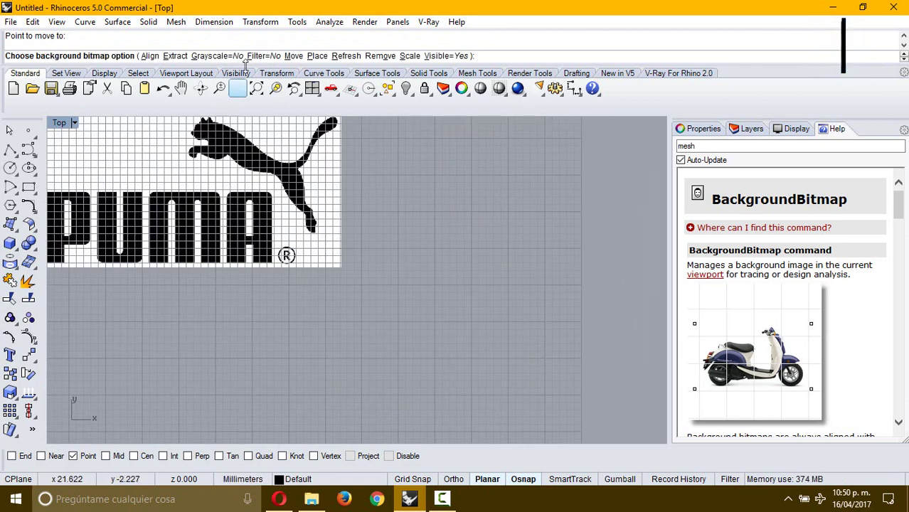
# Step: Move the background bitmap by its lower-right corner down and to the right, and finish the BackgroundBitmap command
pyautogui.click(293, 56)
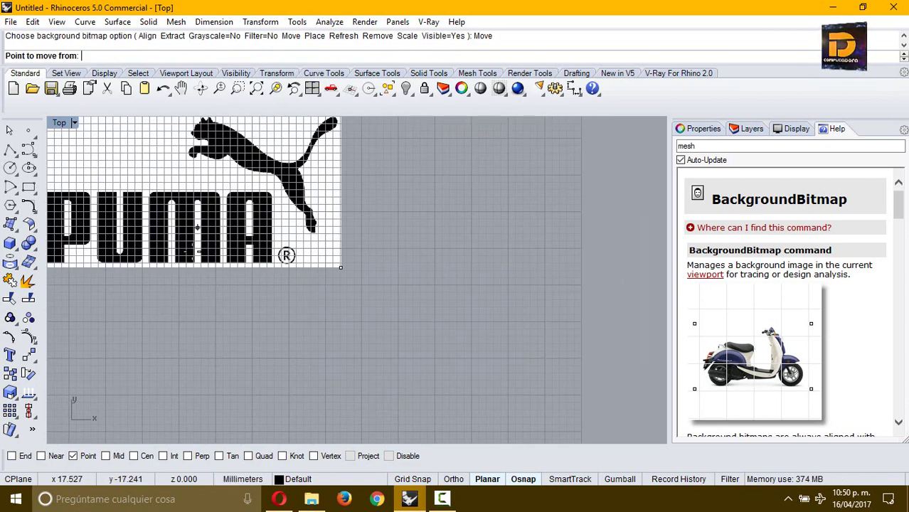
pyautogui.click(341, 268)
pyautogui.click(570, 336)
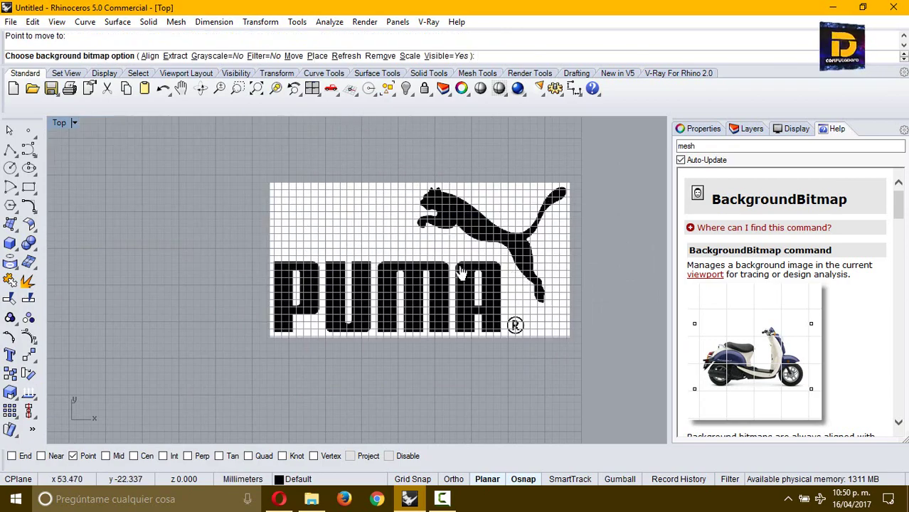
pyautogui.press('Return')
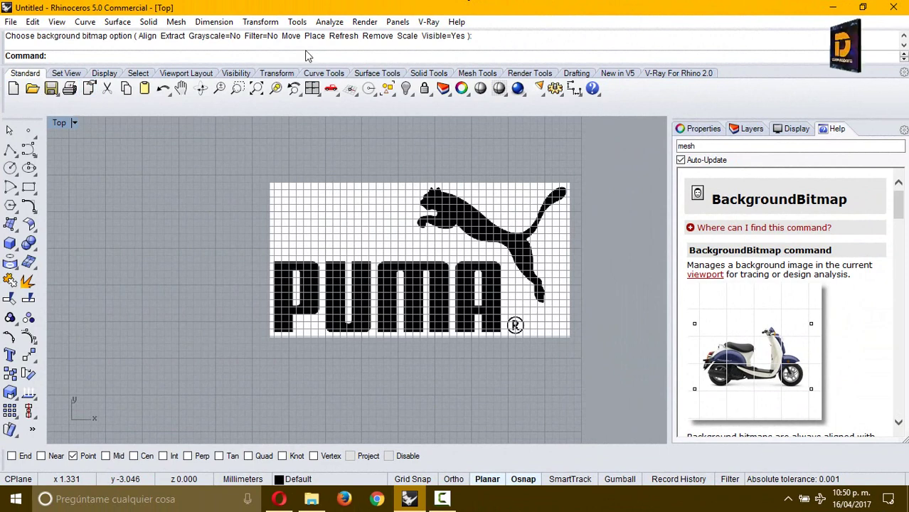
# Step: Move the background bitmap from its lower-left corner to the origin of the Top viewport
pyautogui.click(75, 123)
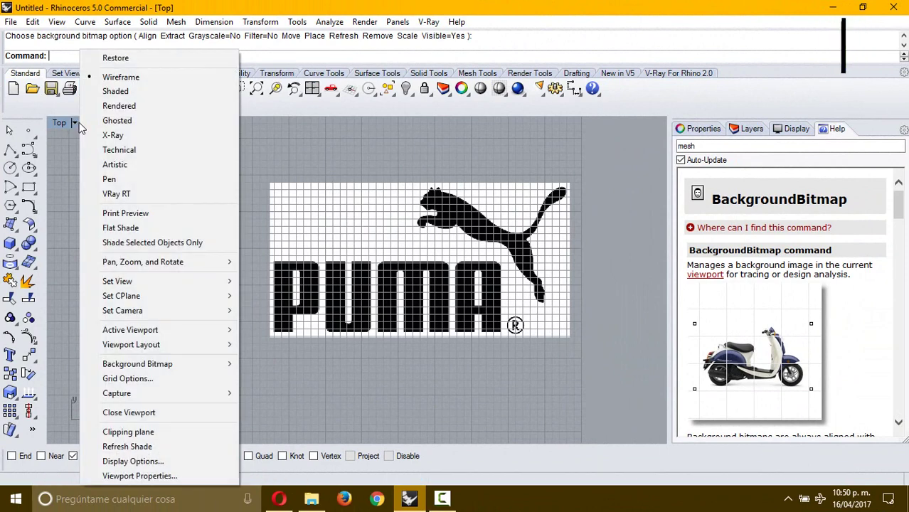
pyautogui.moveTo(174, 363)
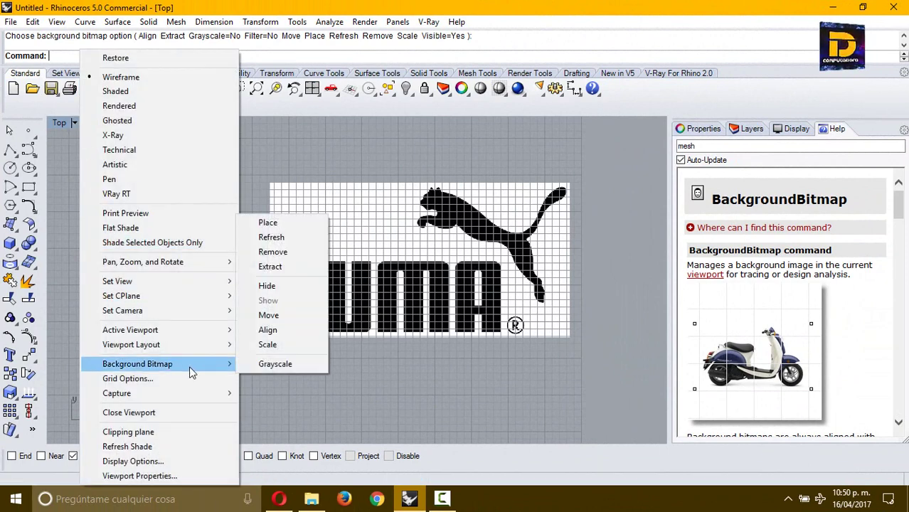
pyautogui.click(276, 318)
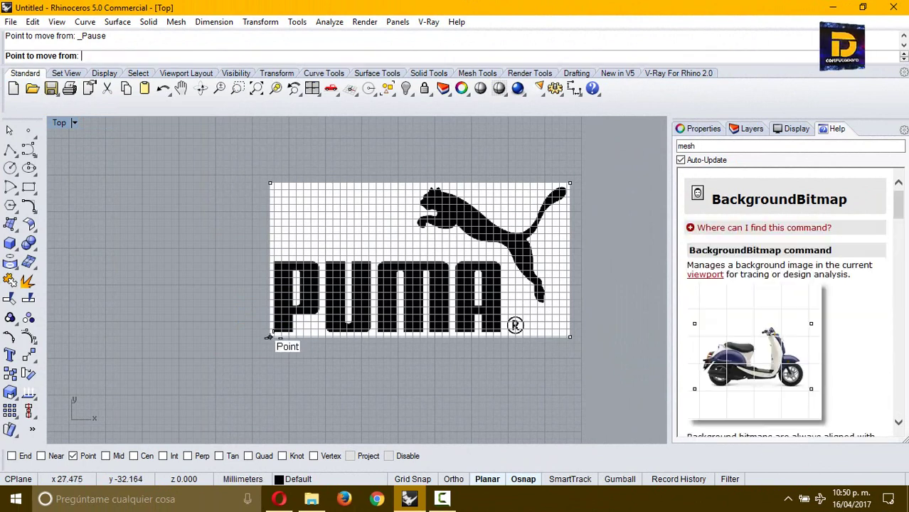
pyautogui.click(271, 336)
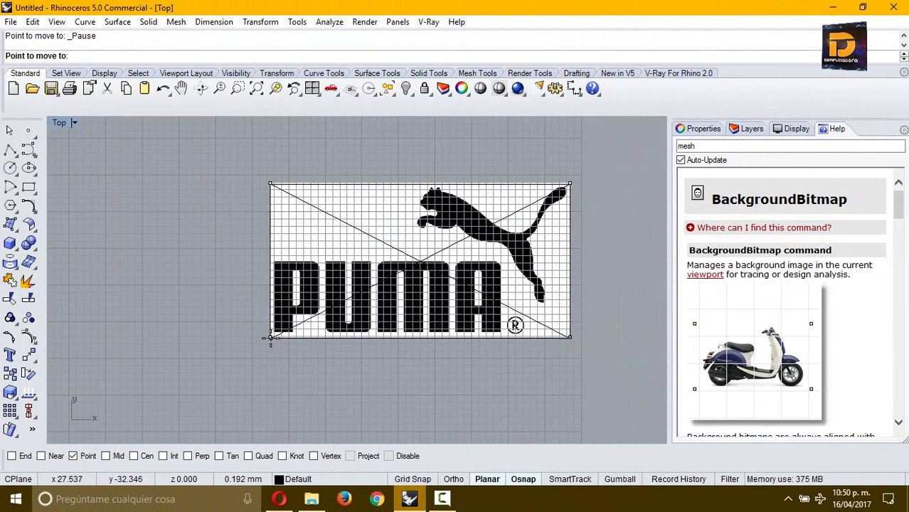
pyautogui.write('00')
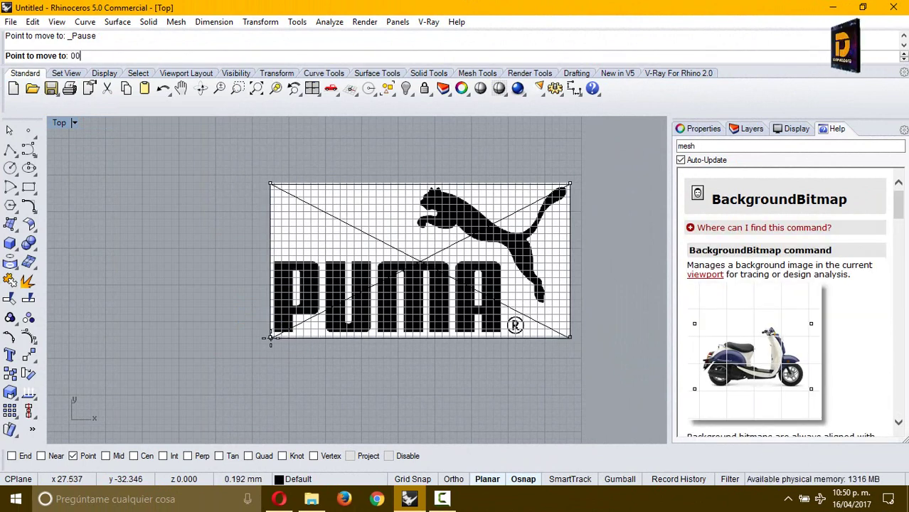
pyautogui.press('Return')
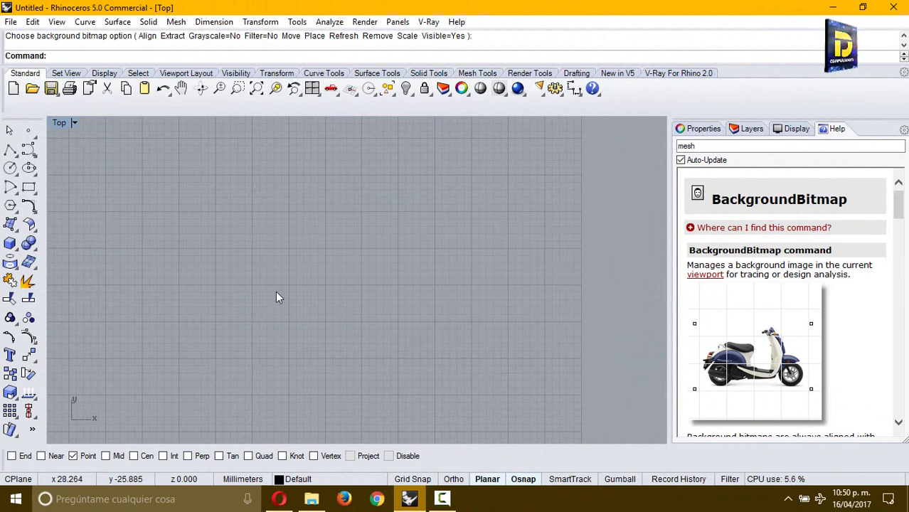
pyautogui.middleClick(293, 263)
pyautogui.click(325, 251)
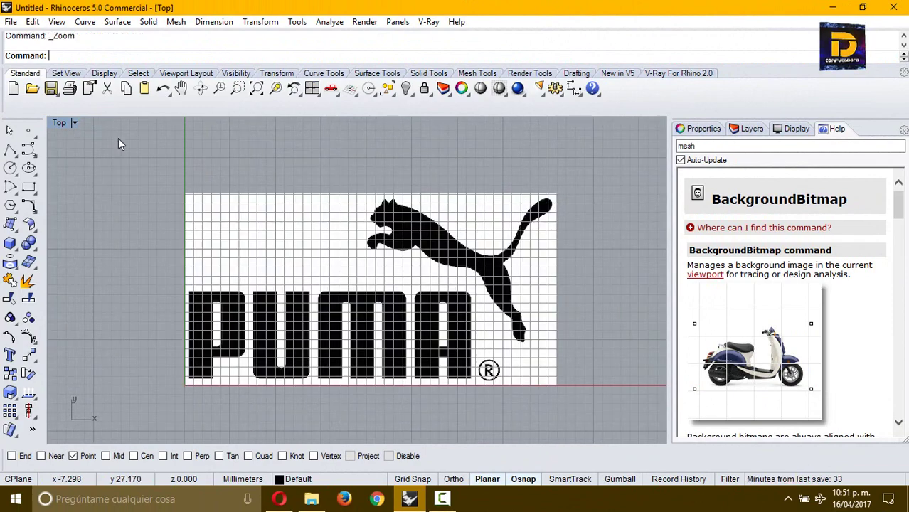
# Step: Scale the background bitmap down from its origin corner, using its lower-right corner as reference, to about 10 mm wide
pyautogui.click(74, 123)
pyautogui.moveTo(137, 363)
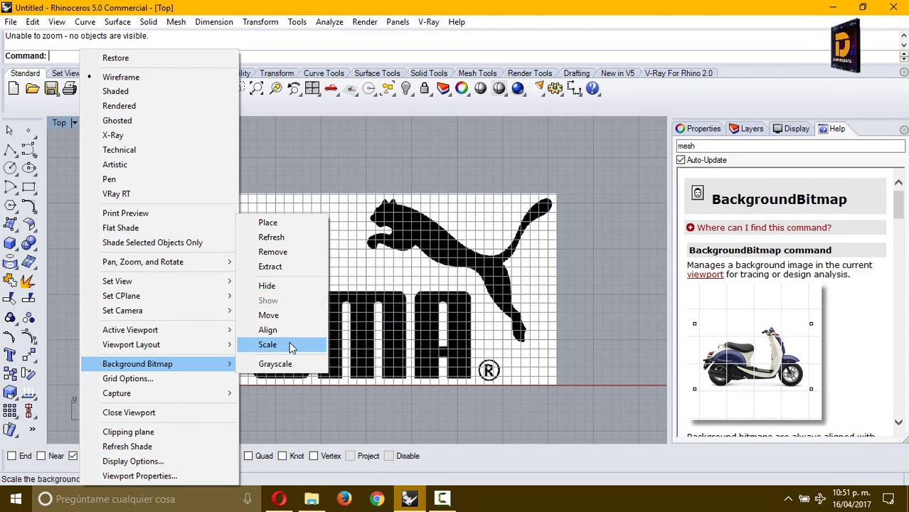
pyautogui.click(268, 345)
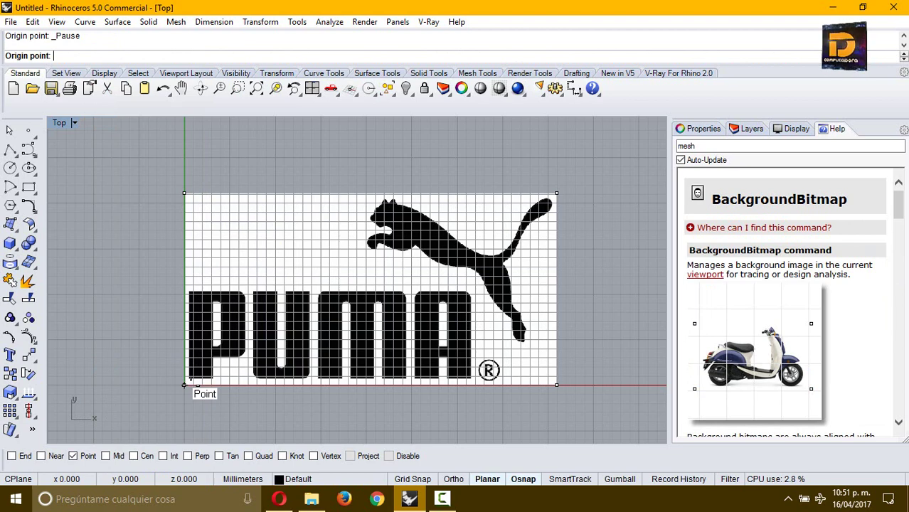
pyautogui.click(184, 384)
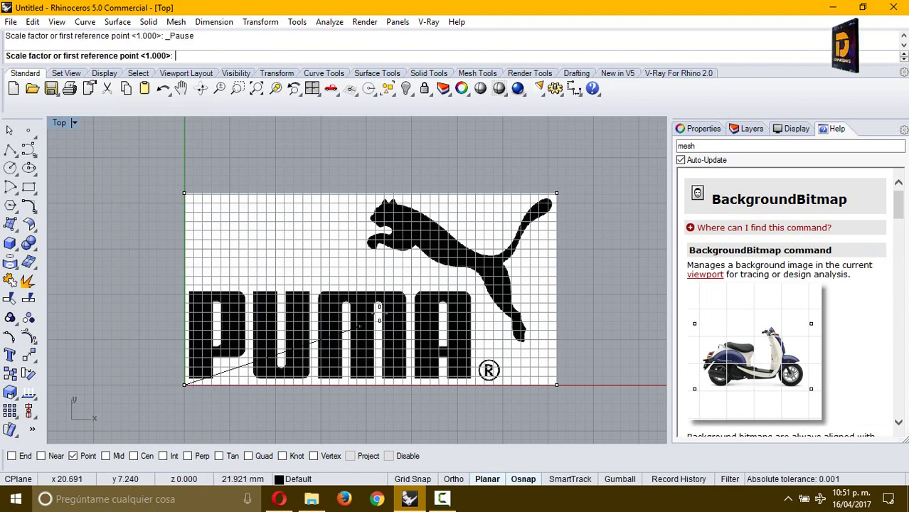
pyautogui.click(557, 385)
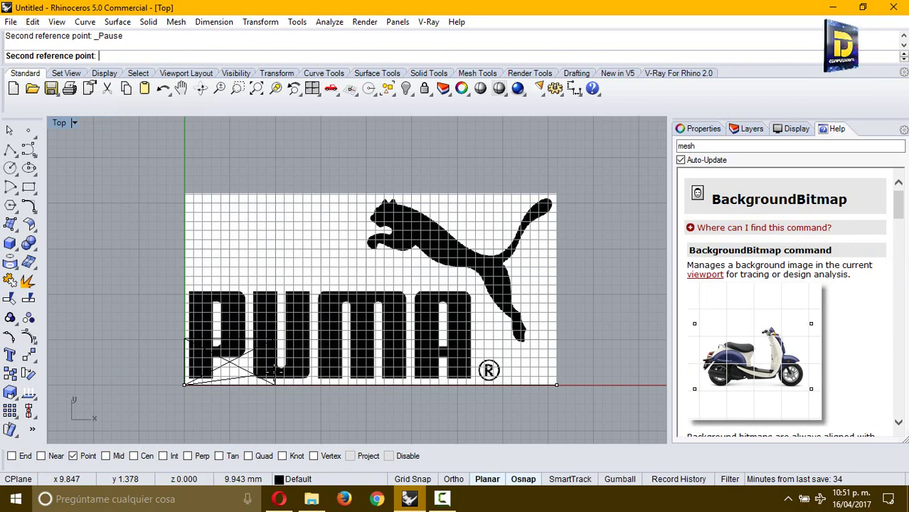
pyautogui.click(274, 371)
pyautogui.moveTo(239, 397); pyautogui.dragTo(262, 382, button='right')
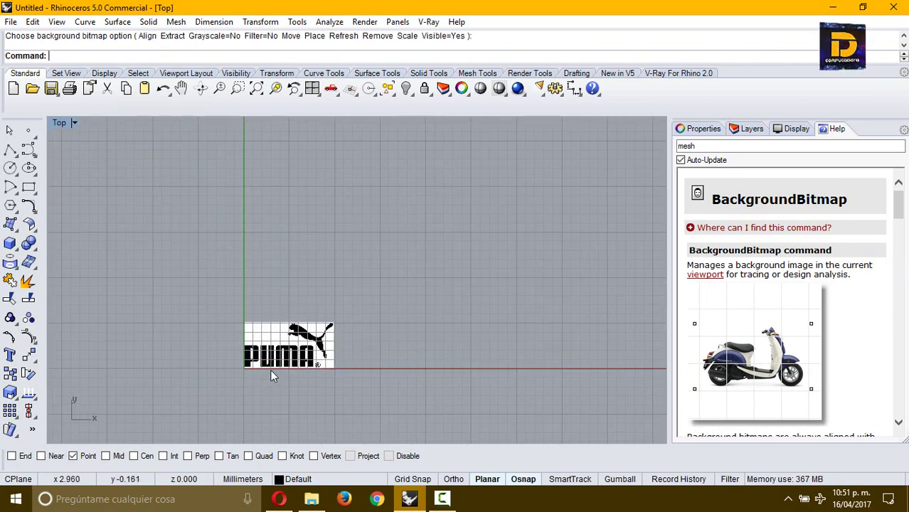
pyautogui.scroll(7, 271, 371)
# Step: Scale the background bitmap again from its origin corner, taking the lower-right corner as reference and entering 15 mm as the new width
pyautogui.press('Return')
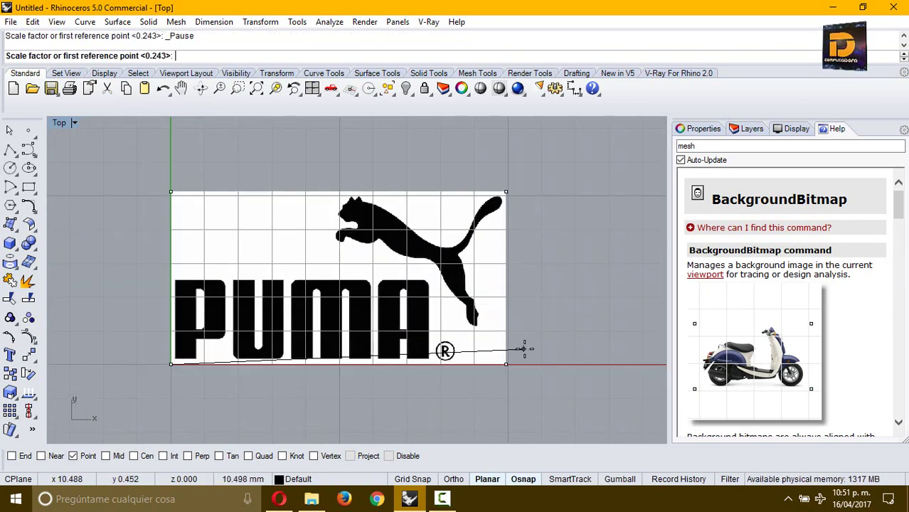
pyautogui.click(506, 364)
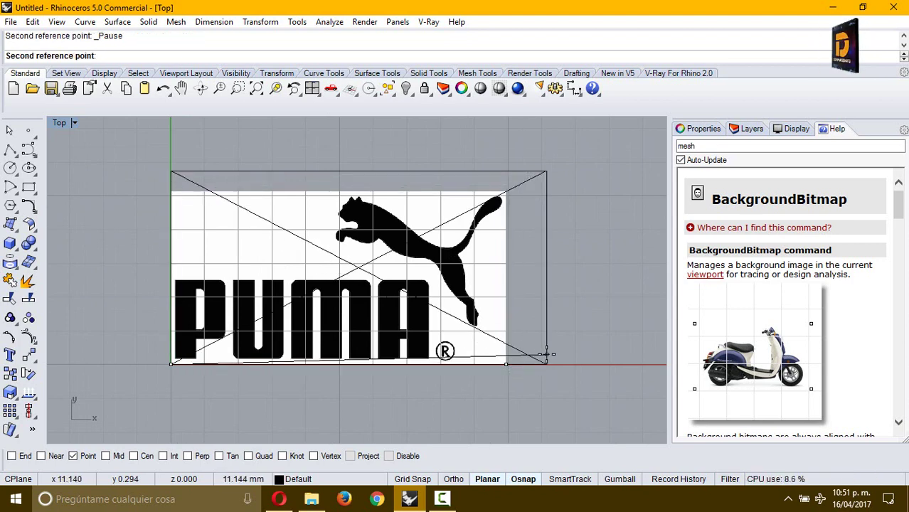
pyautogui.write('15')
pyautogui.press('Return')
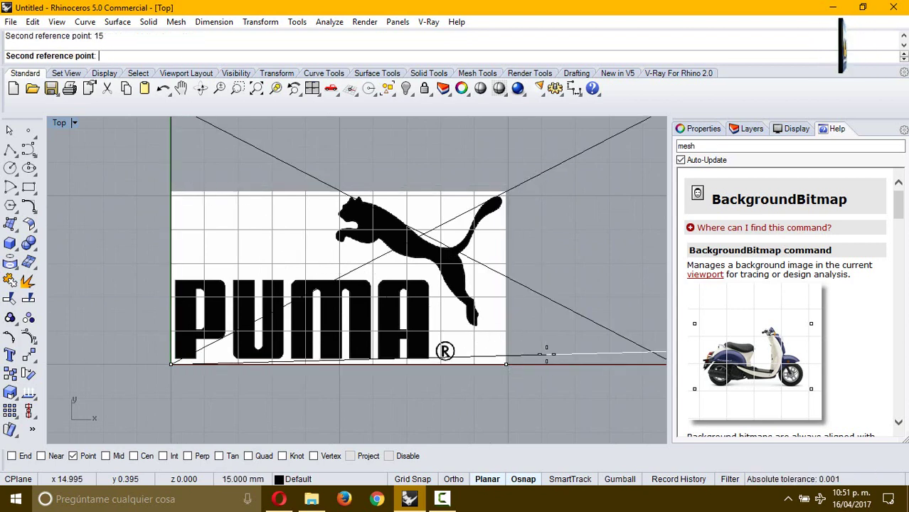
pyautogui.moveTo(596, 329); pyautogui.dragTo(518, 313, button='right')
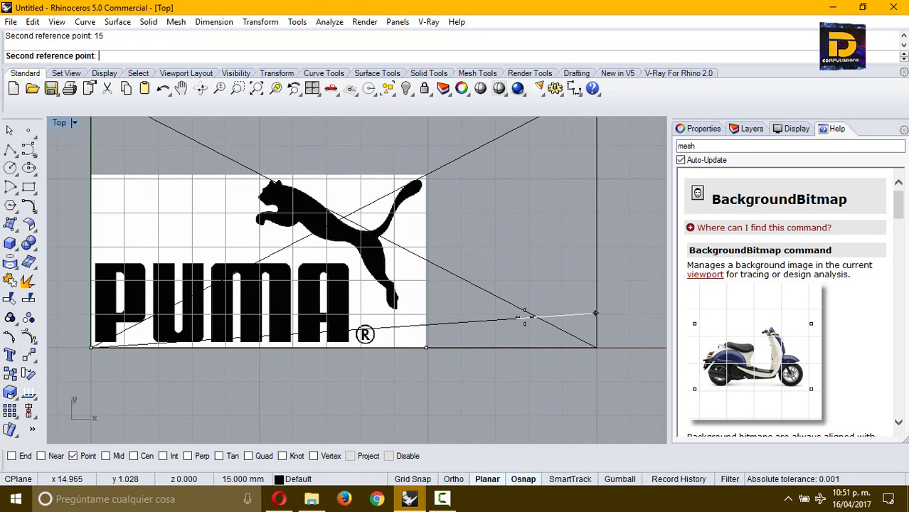
pyautogui.click(576, 348)
pyautogui.moveTo(471, 330); pyautogui.dragTo(471, 359, button='right')
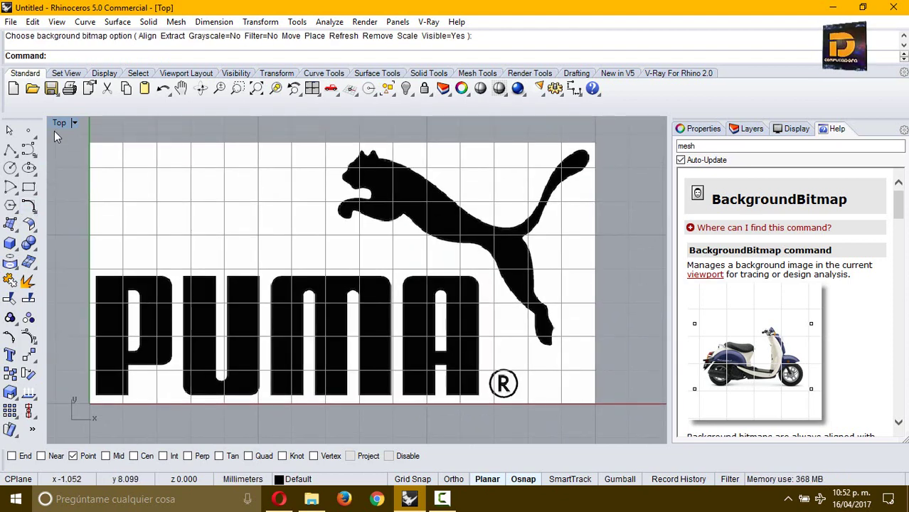
# Step: Hide the background bitmap in the Top viewport and show it again
pyautogui.click(75, 125)
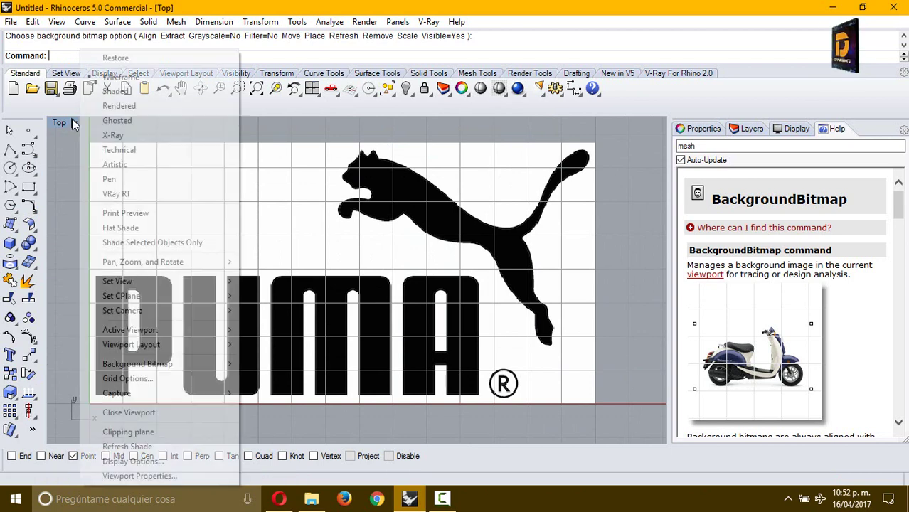
pyautogui.click(491, 7)
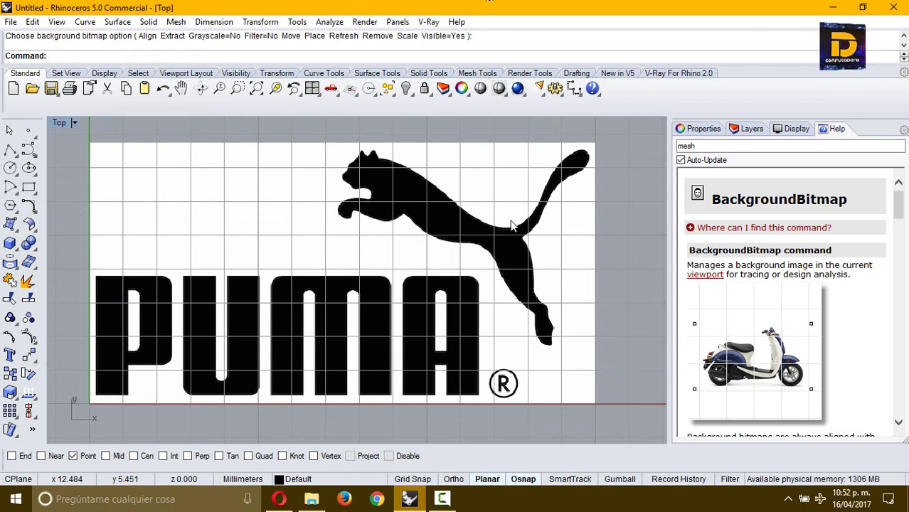
pyautogui.click(75, 123)
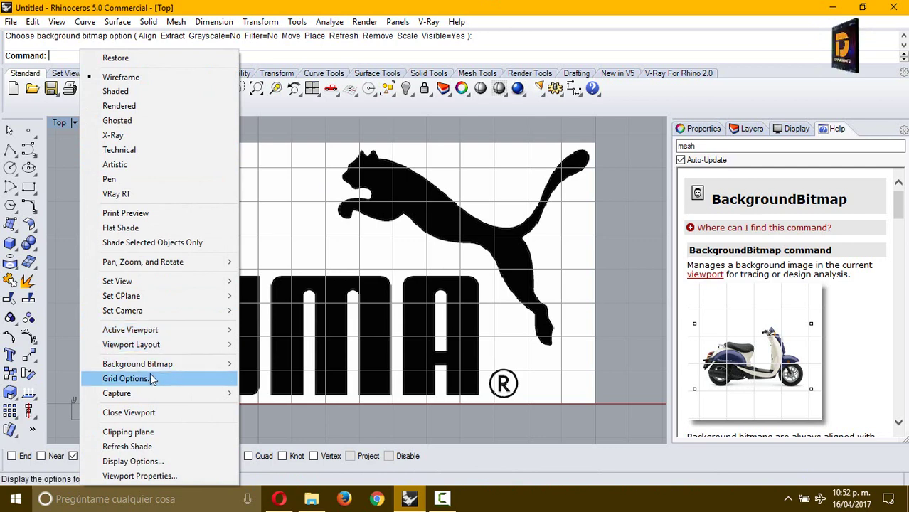
pyautogui.moveTo(157, 368)
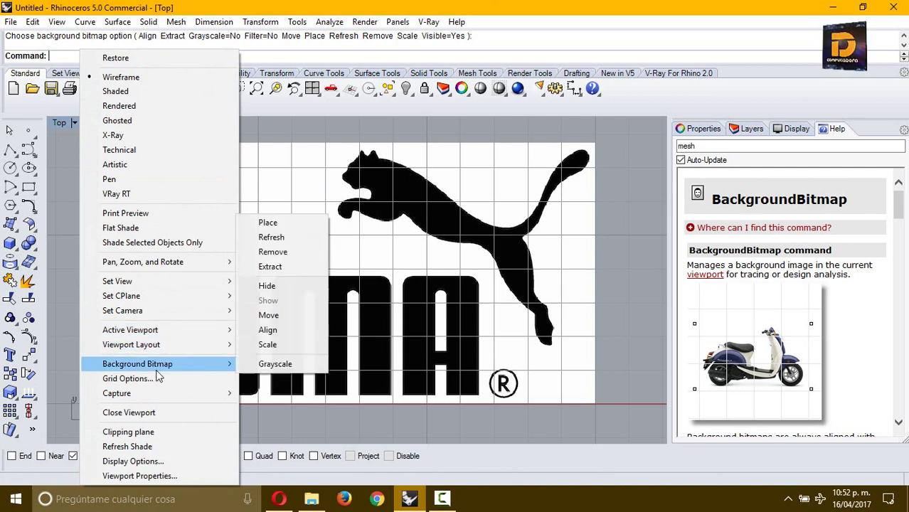
pyautogui.click(268, 286)
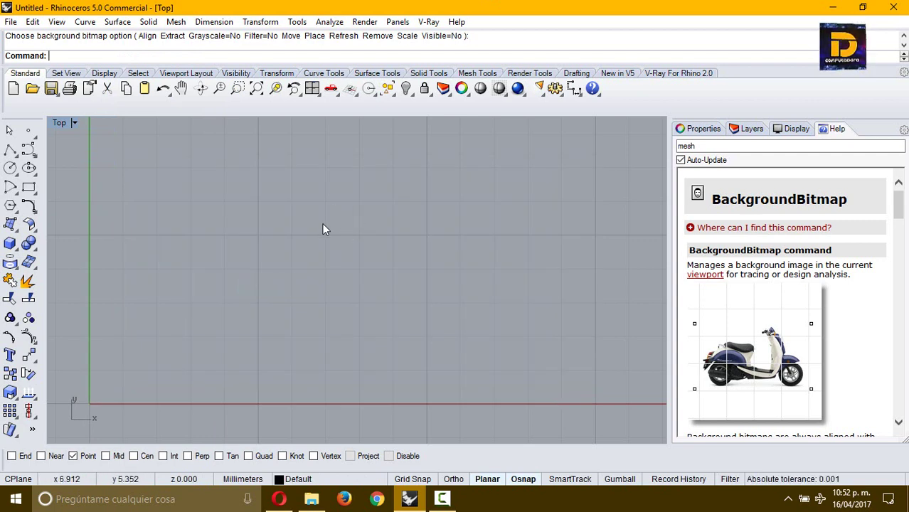
pyautogui.click(78, 122)
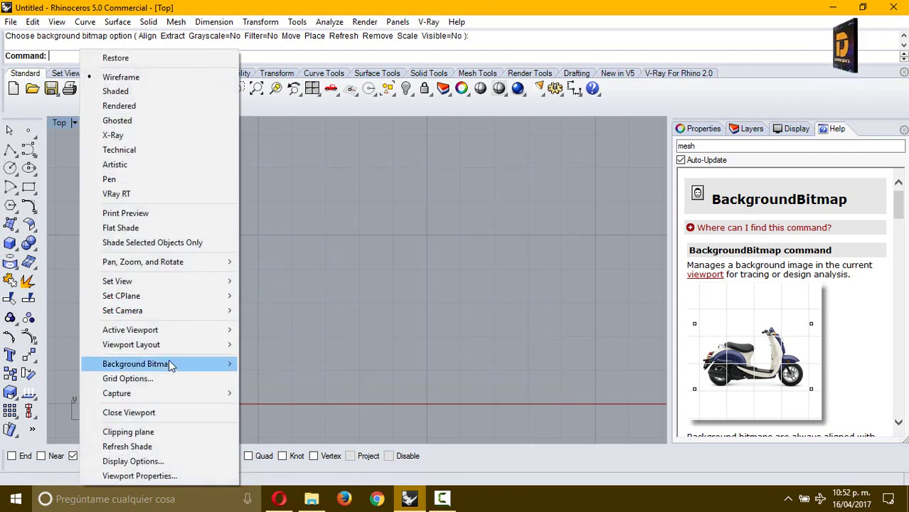
pyautogui.moveTo(237, 361)
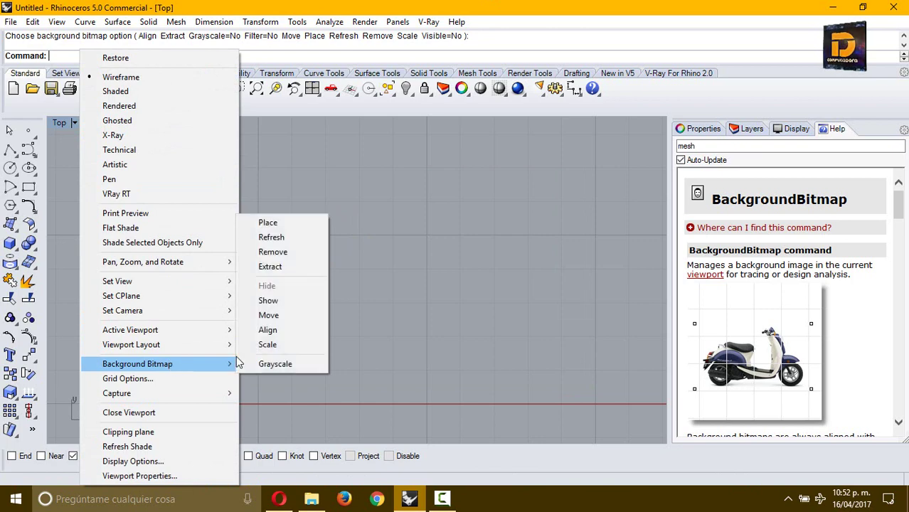
pyautogui.click(269, 301)
# Step: Remove the background bitmap from the Top viewport
pyautogui.click(74, 121)
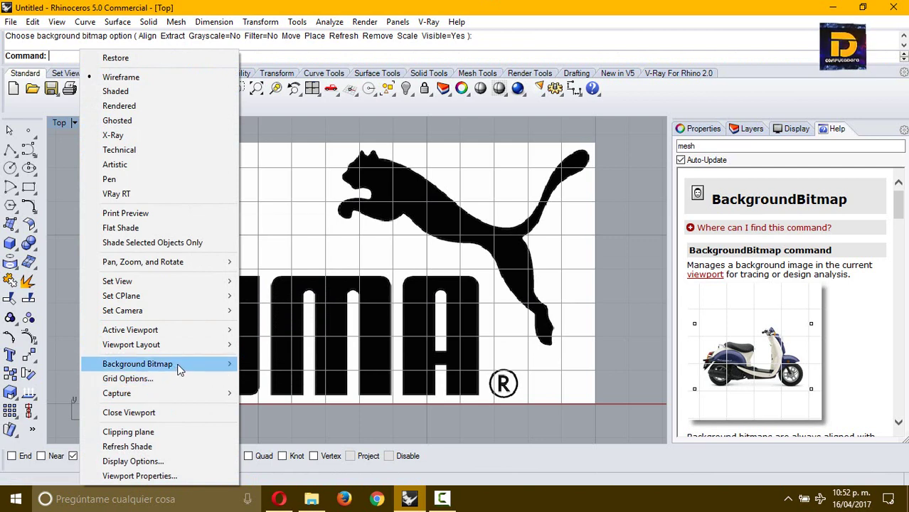
pyautogui.moveTo(180, 370)
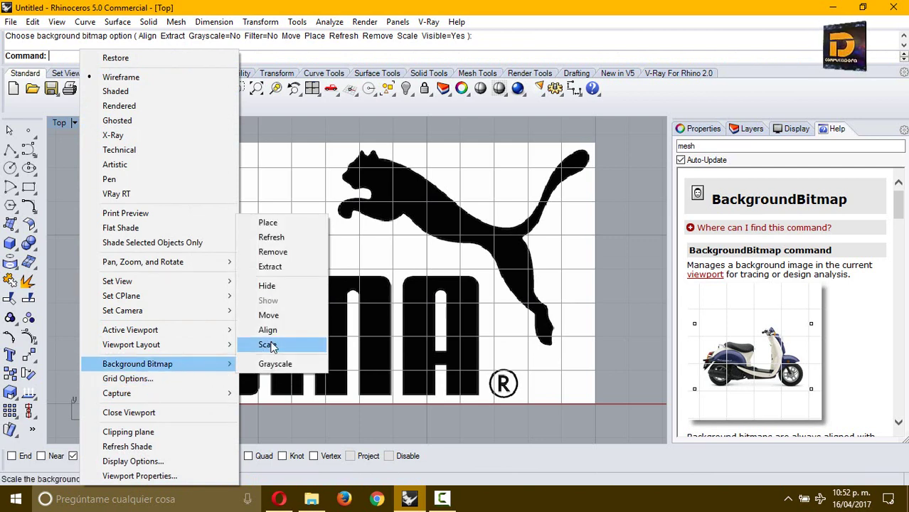
pyautogui.click(275, 252)
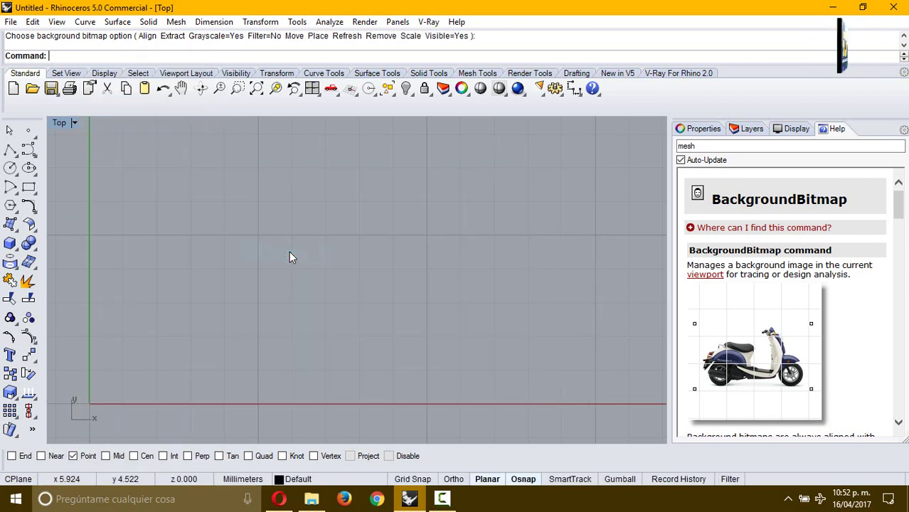
# Step: Look over the surface creation tools, including Picture Frame, and restore the four-viewport layout
pyautogui.click(12, 228)
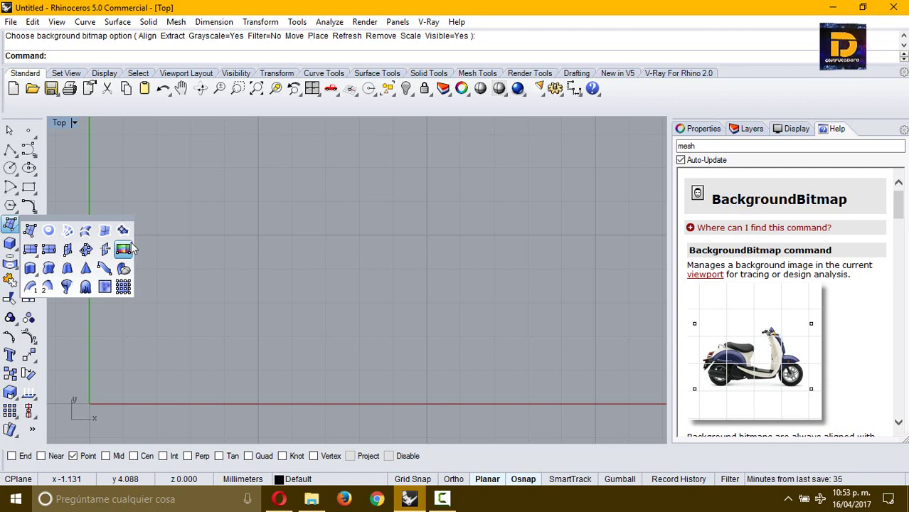
pyautogui.doubleClick(61, 122)
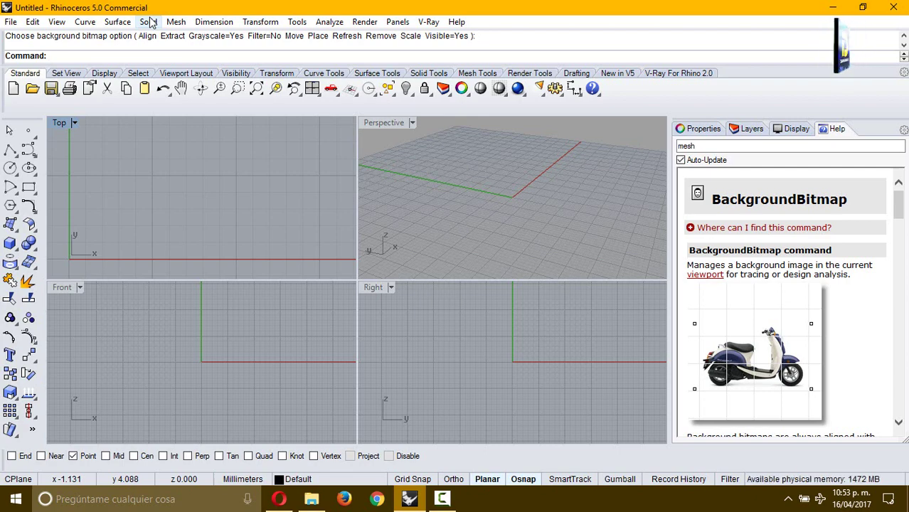
pyautogui.click(442, 499)
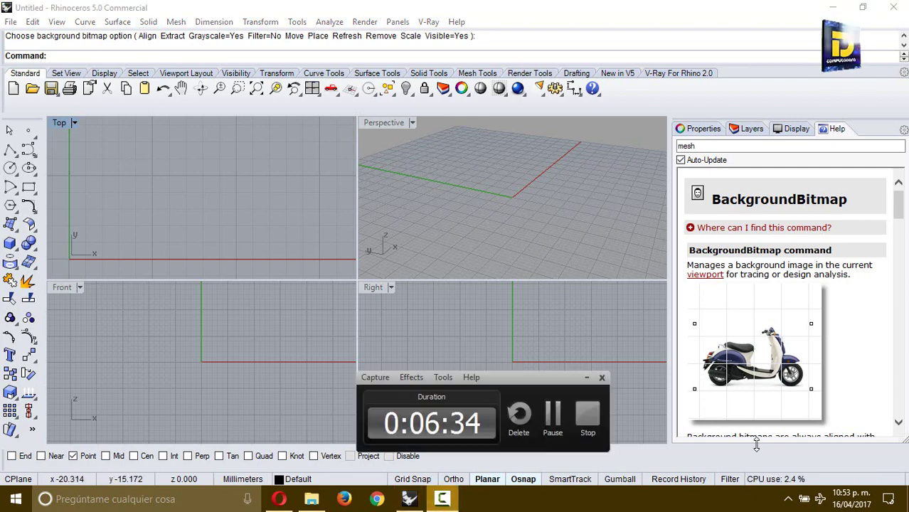